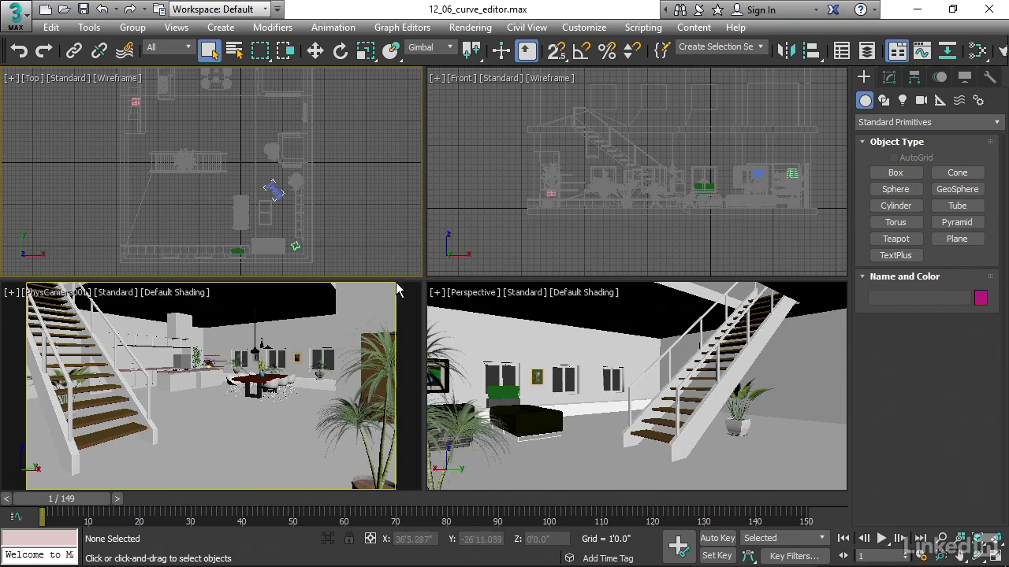
- Maximize the PhysCamera001 viewport with Alt+W, then play and stop the camera's pan animation
left_click(410, 335)
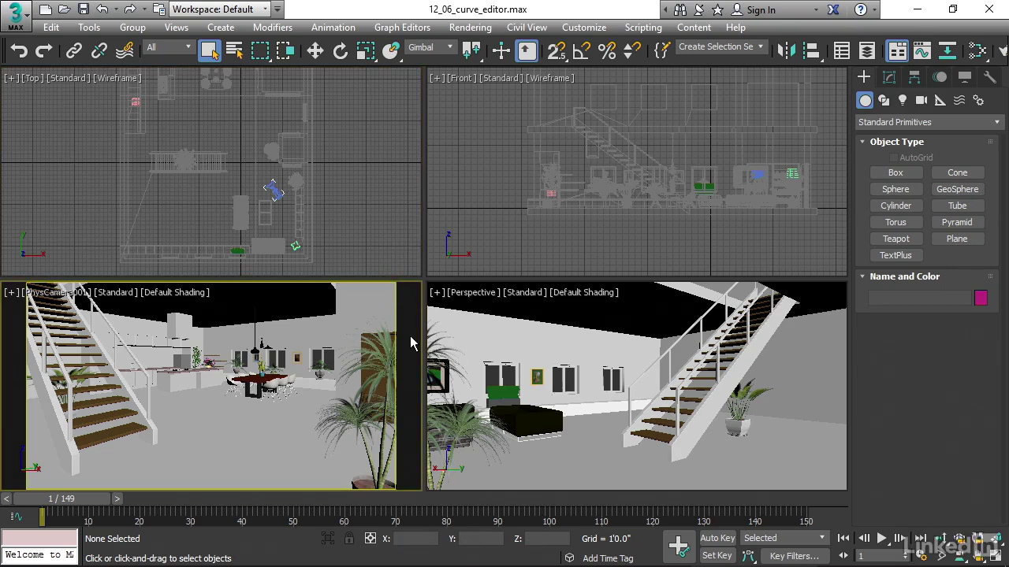
key("alt+w")
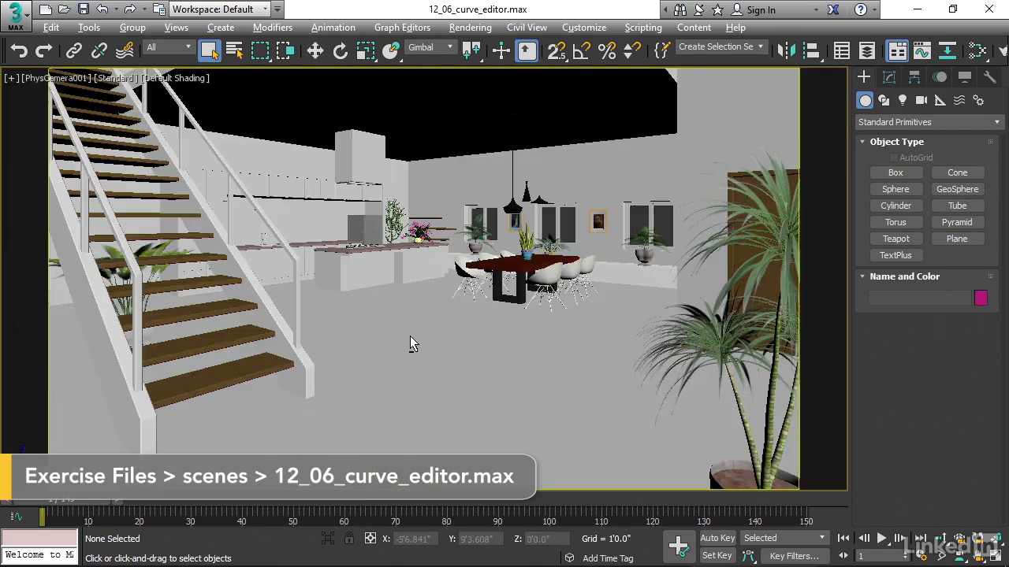
left_click(881, 539)
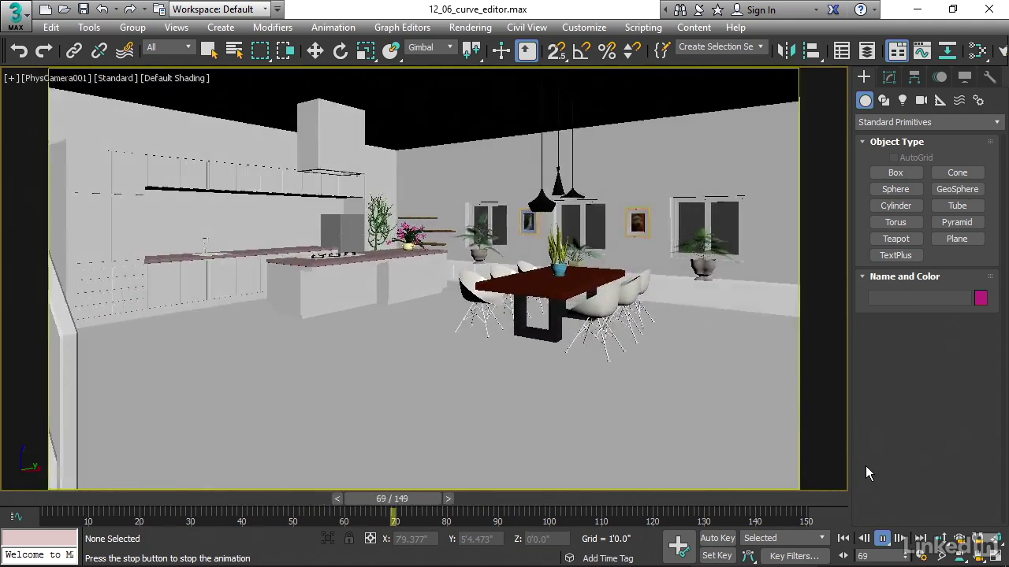
left_click(883, 539)
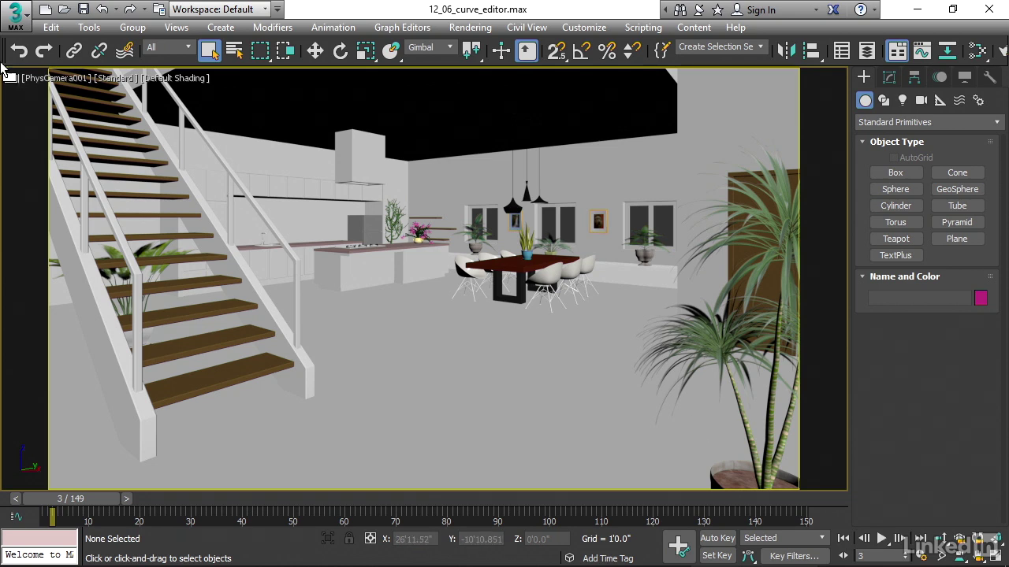
- Select PhysCamera001 through the camera viewport's label menu
left_click(35, 81)
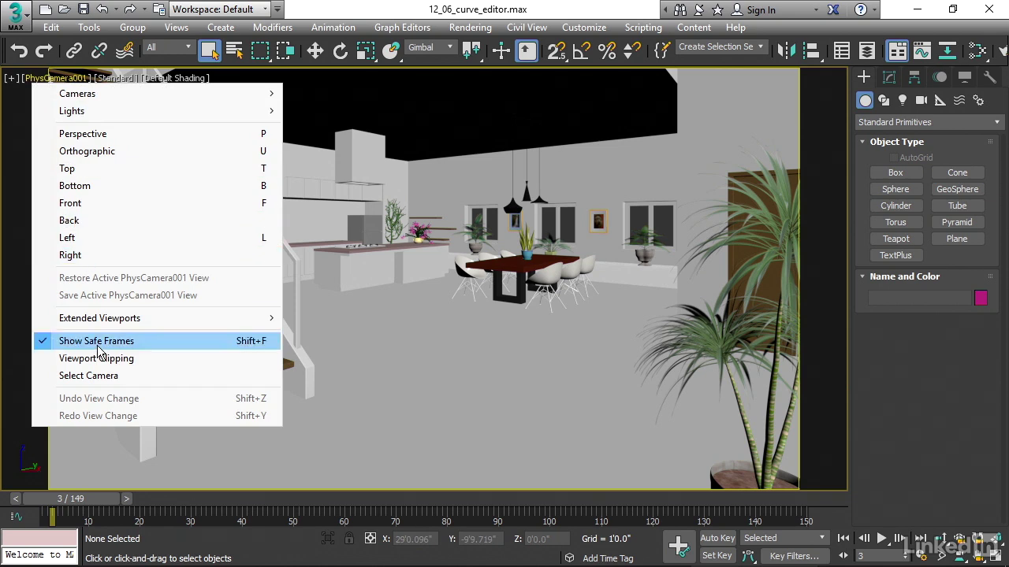
left_click(101, 376)
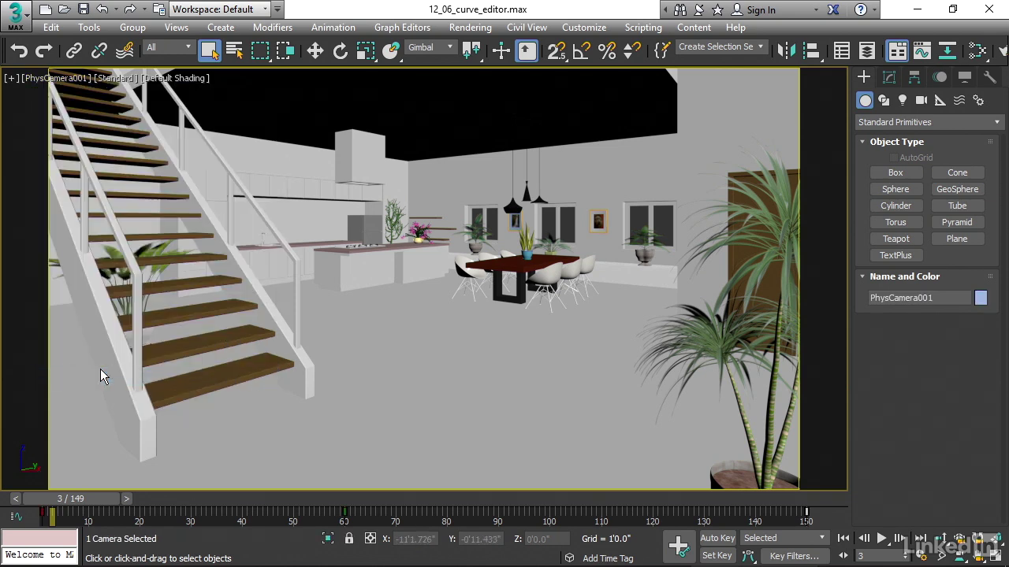
left_click(407, 28)
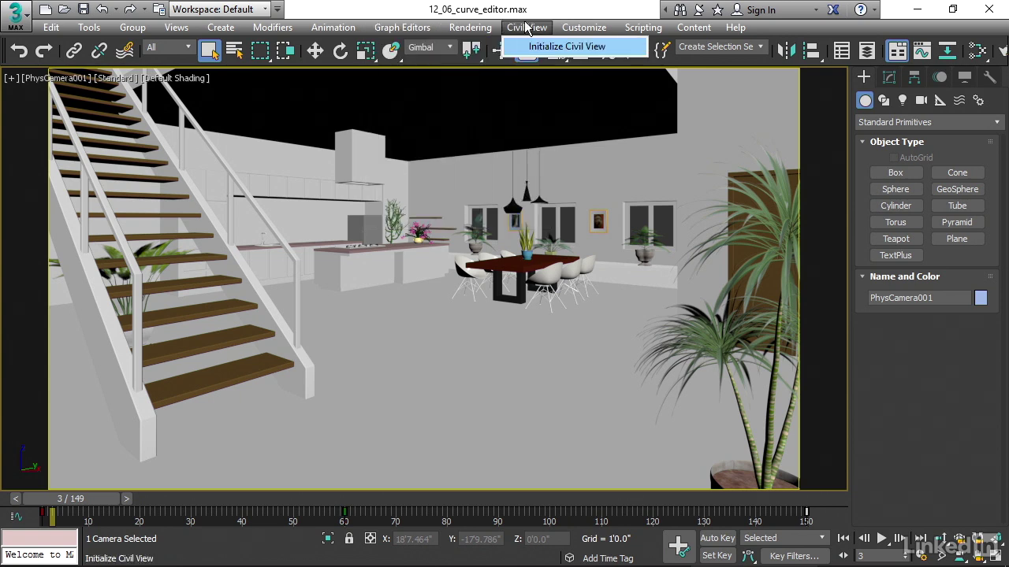
left_click(549, 8)
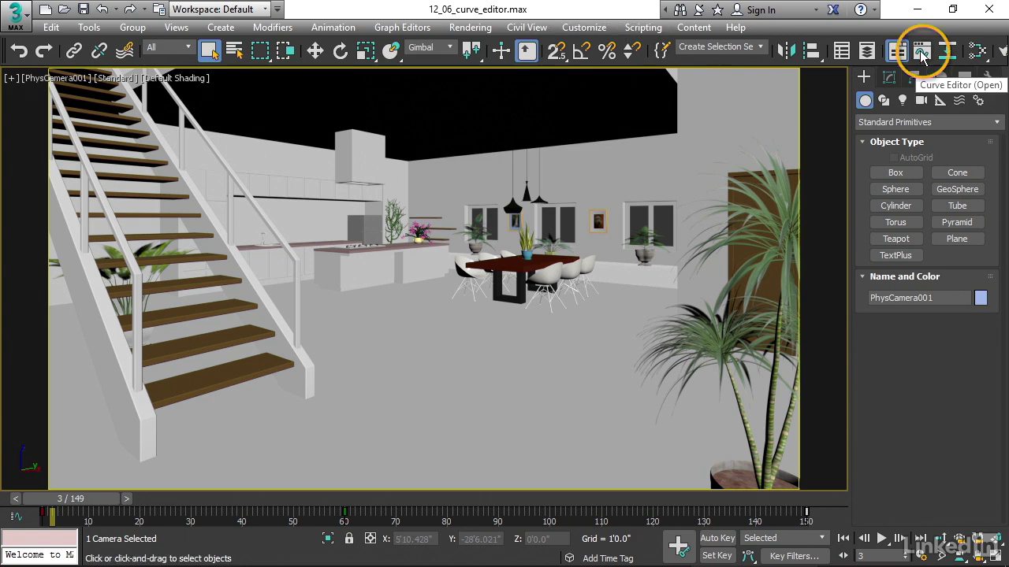
- Open the Curve Editor, enlarge its window and widen the track list to show full names
left_click(921, 53)
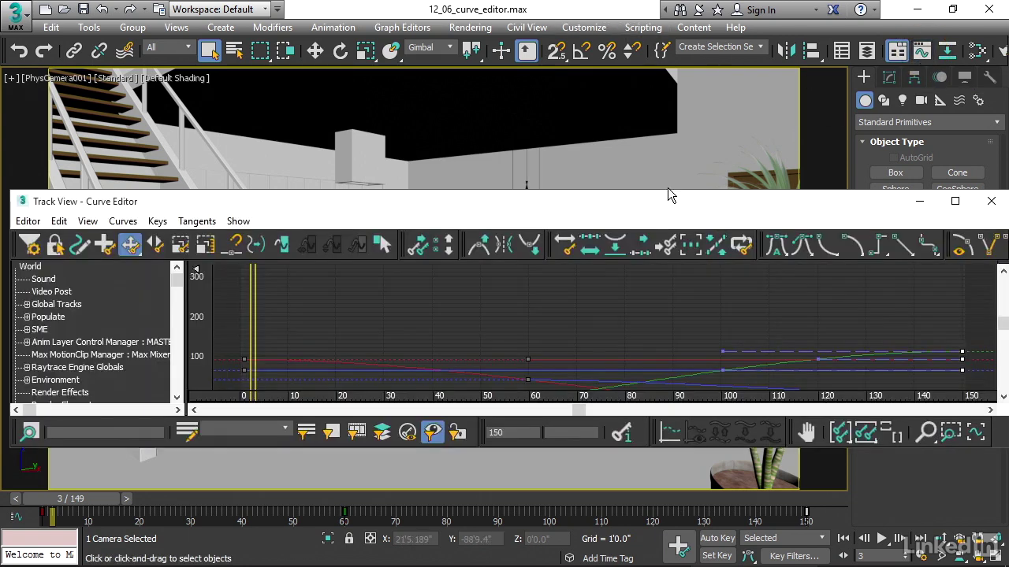
left_click_drag(654, 192, 654, 37)
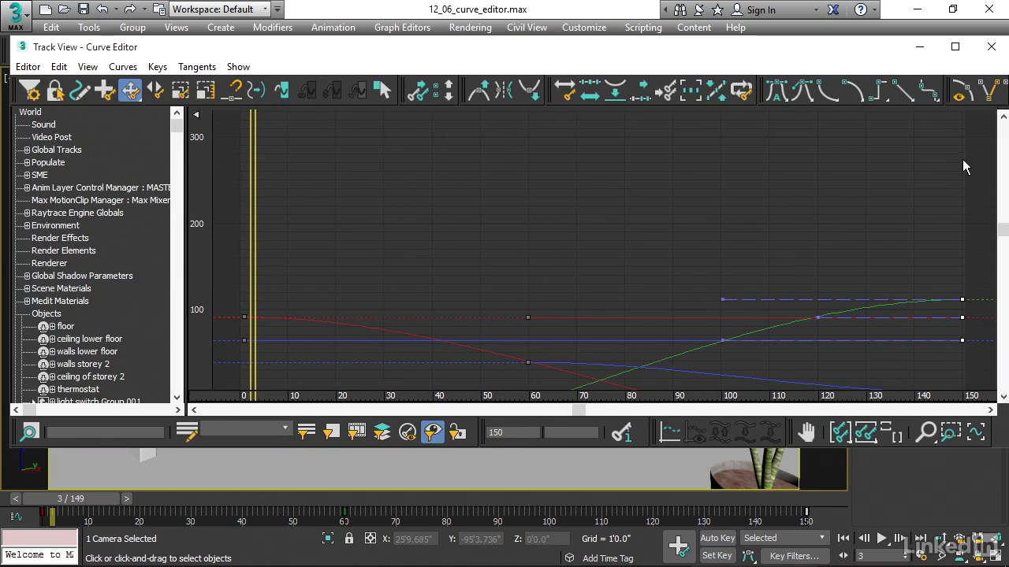
left_click_drag(1003, 230, 1005, 301)
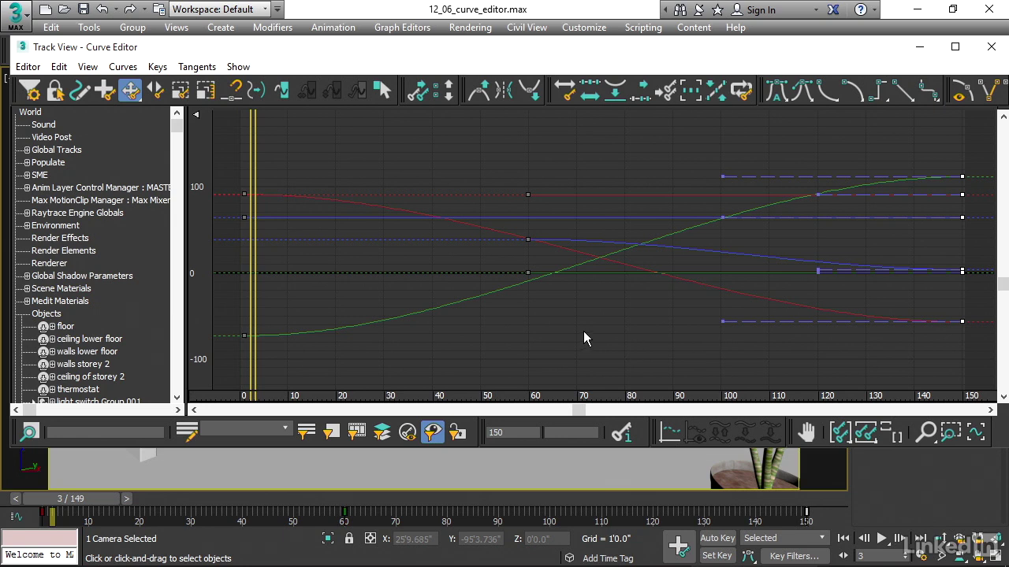
left_click_drag(178, 126, 184, 347)
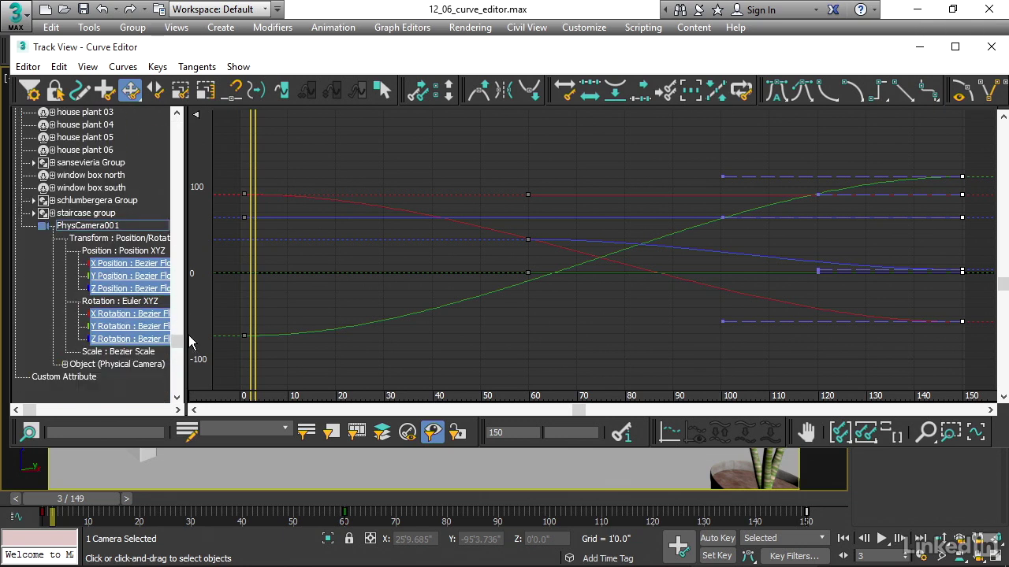
left_click_drag(188, 312, 258, 311)
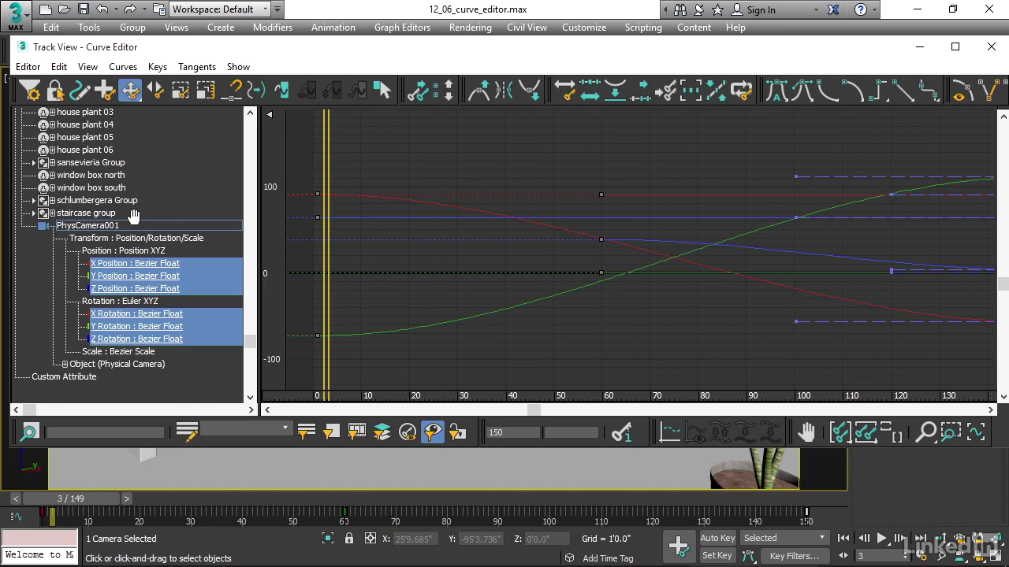
- Show only PhysCamera001's Z Rotation curve under Rotation : Euler XYZ, panned fully into view
left_click(103, 304)
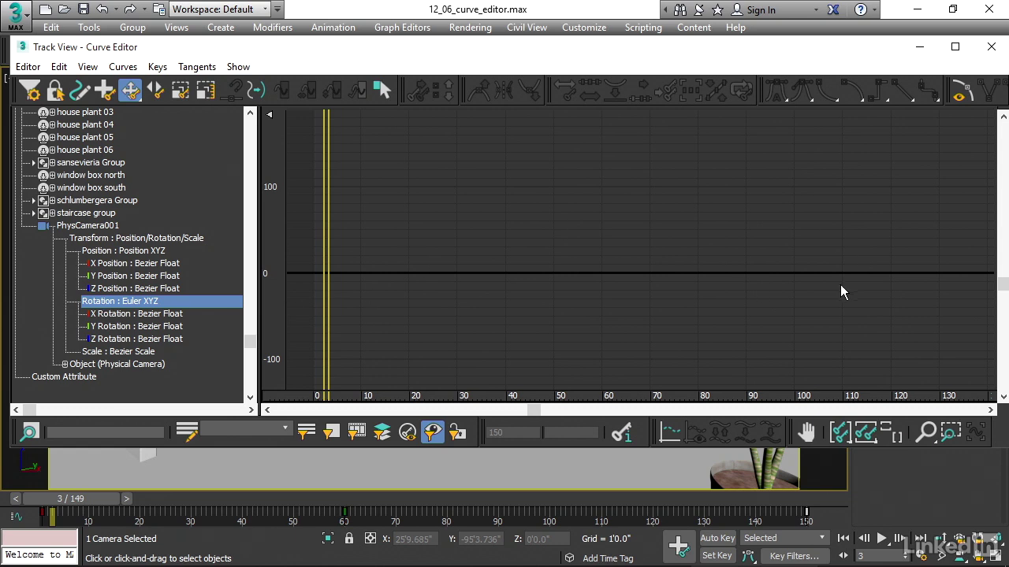
left_click(130, 316)
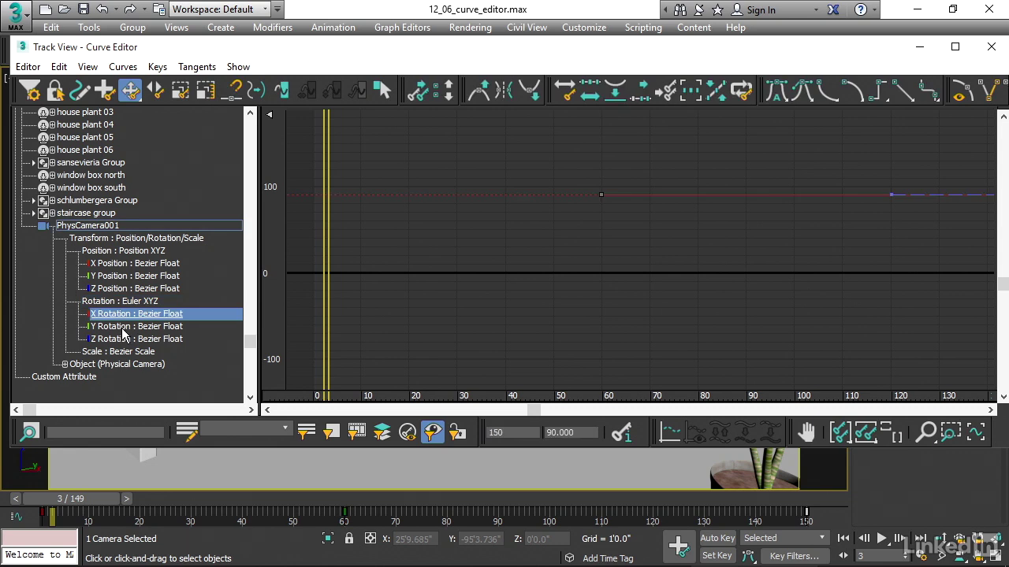
left_click(124, 327)
left_click(118, 339)
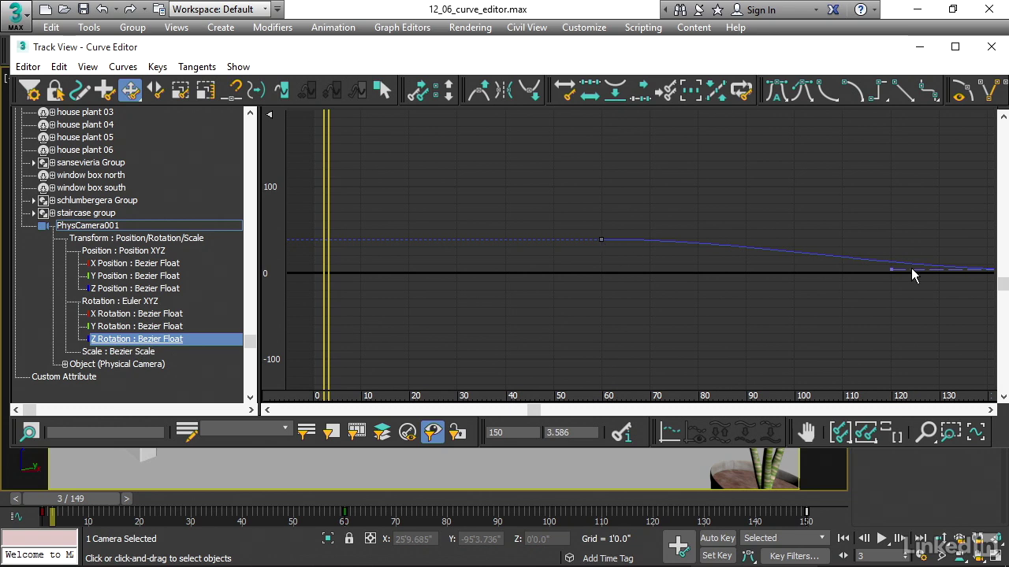
middle_click_drag(925, 273, 651, 340)
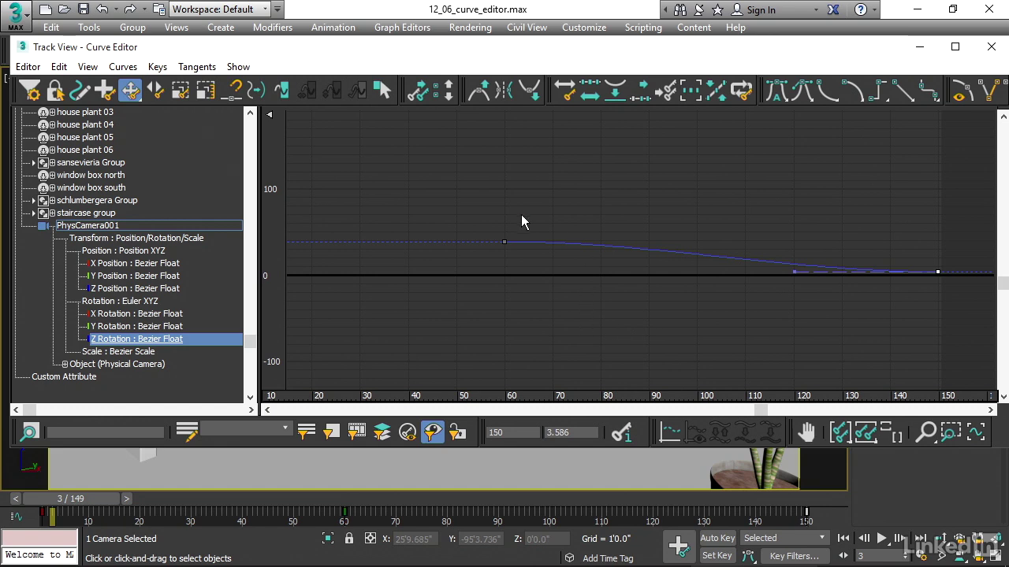
- Slide the frame-60 Z Rotation key to frame 50, keeping its value at 38.761
left_click(505, 242)
left_click_drag(504, 242, 390, 188)
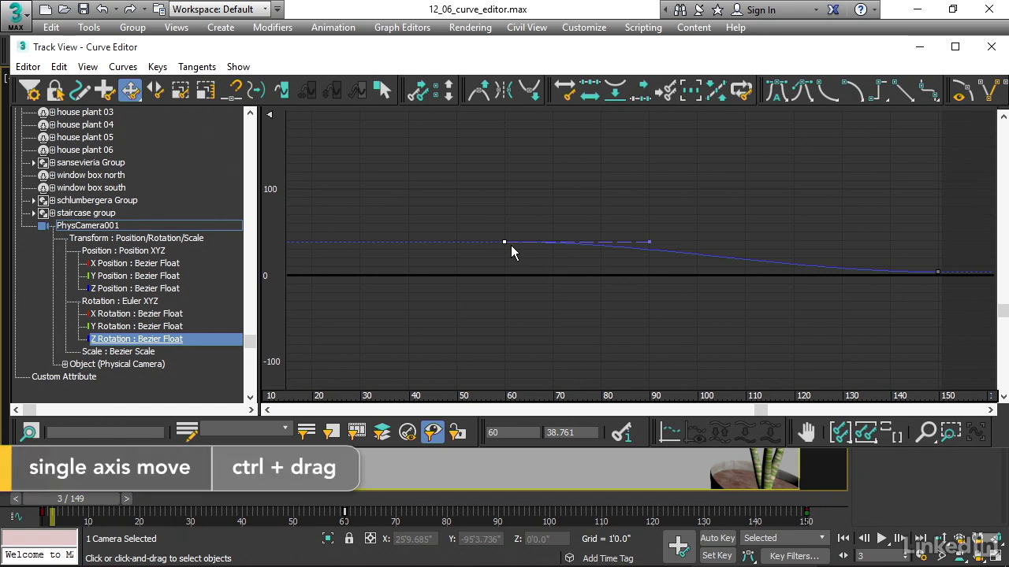
left_click_drag(504, 242, 463, 297, "ctrl")
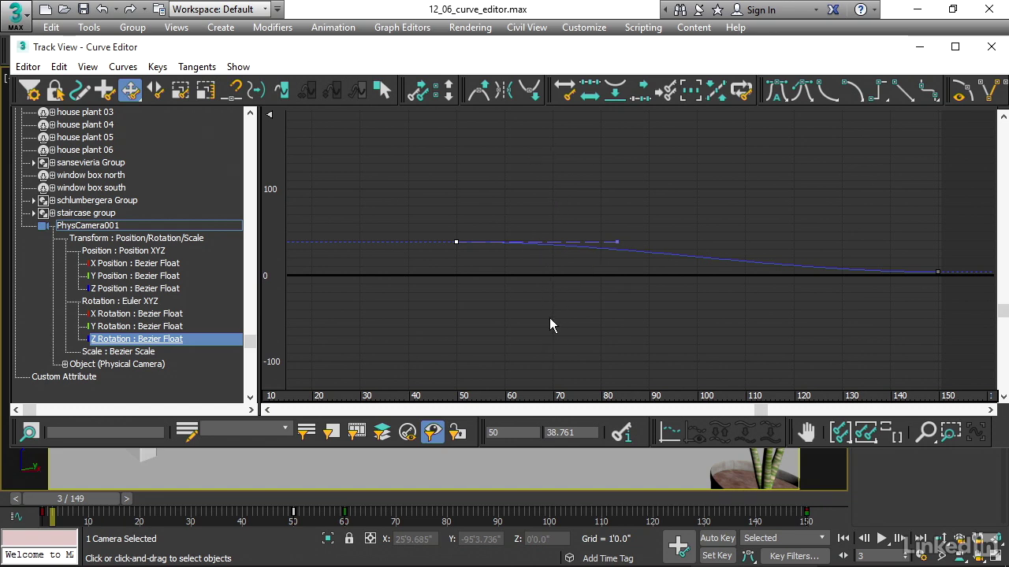
- Zoom Region around the Z Rotation keys so frames 50–150 fill the graph
left_click(950, 433)
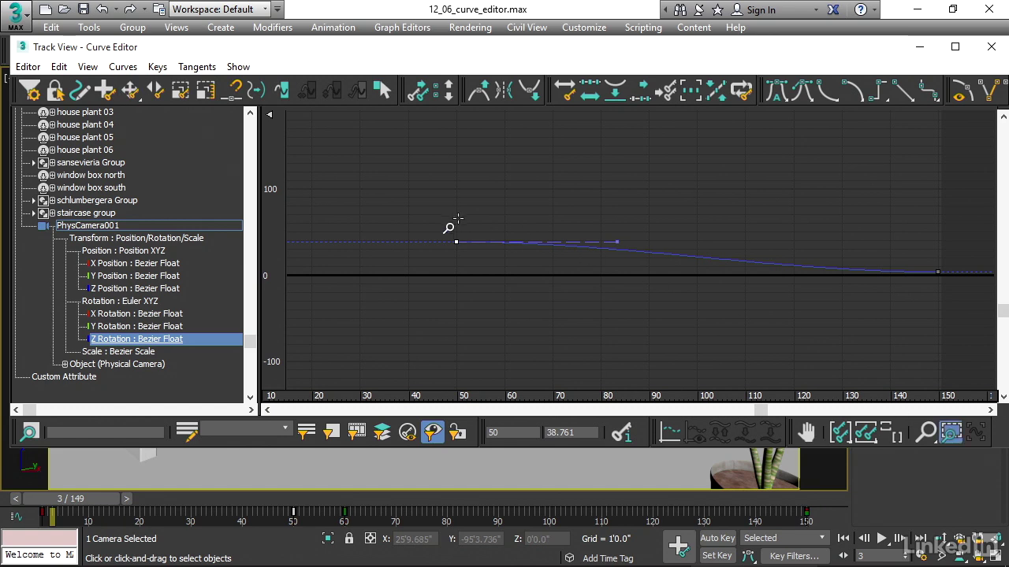
left_click_drag(442, 231, 948, 295)
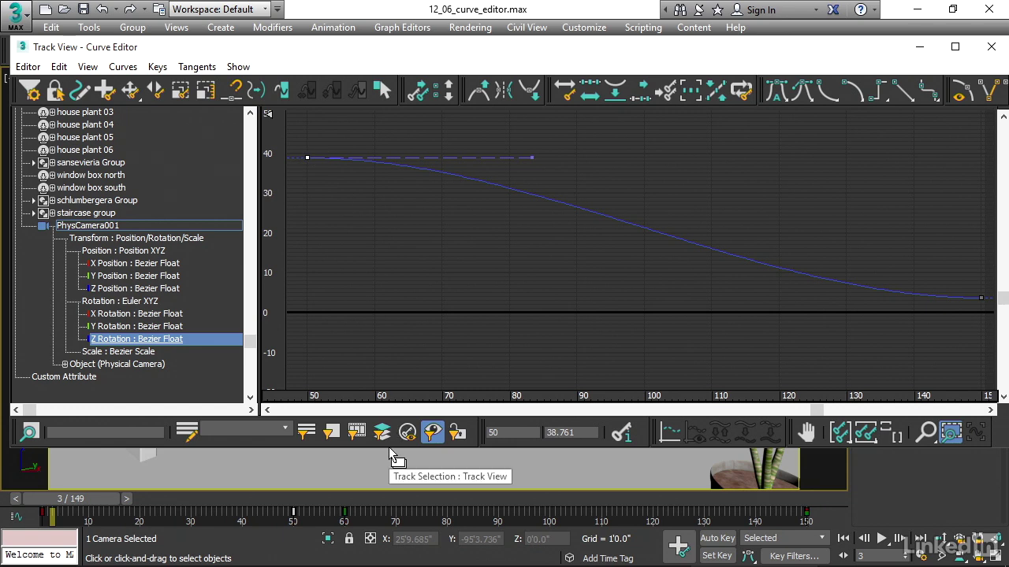
- Maximize the Track View – Curve Editor window to full screen
left_click(955, 49)
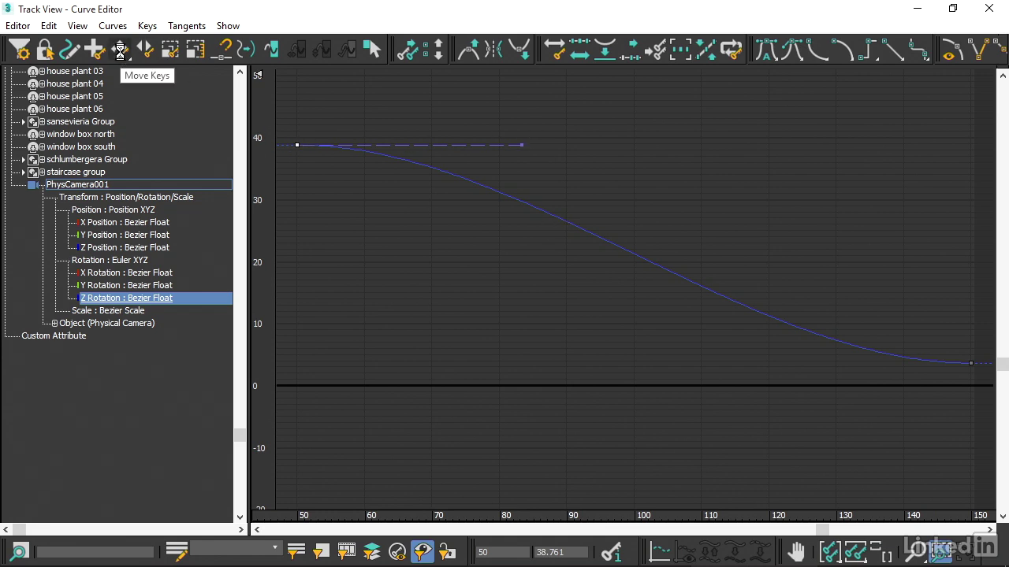
- Stretch the frame-50 key's flat out-tangent to about frame 100, undoing an accidental tilt
left_click(120, 51)
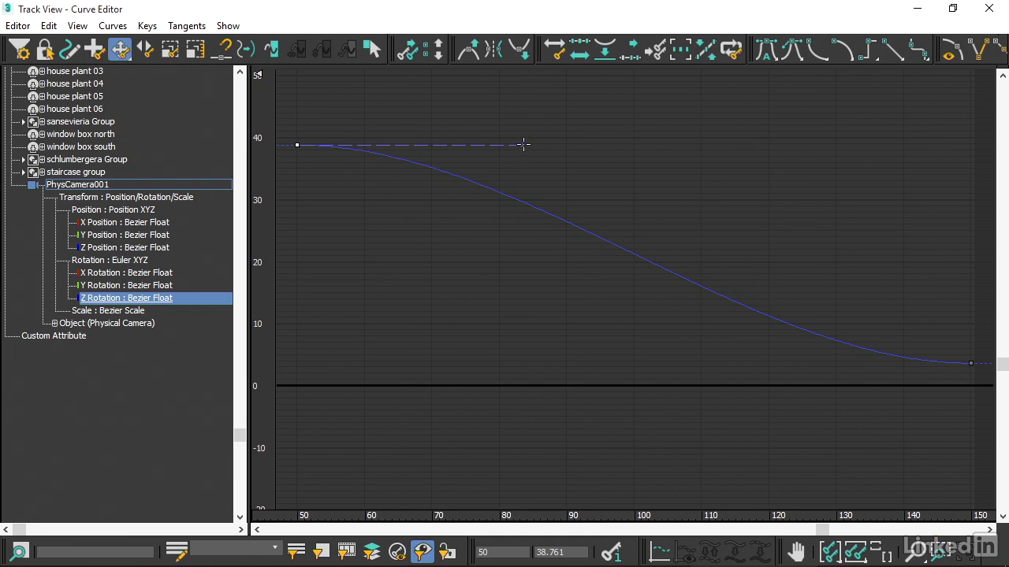
left_click_drag(521, 146, 721, 146)
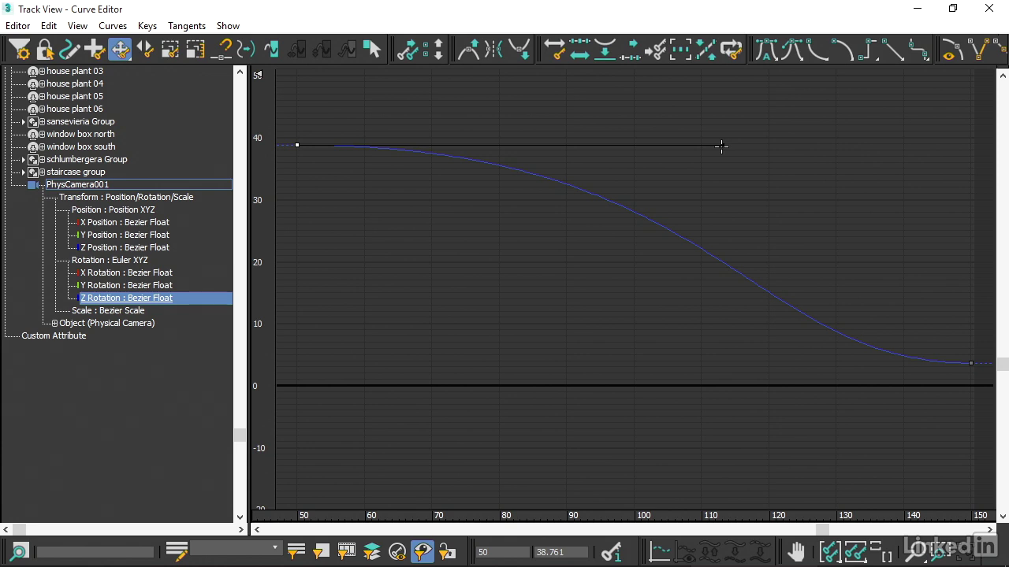
left_click_drag(722, 147, 407, 74)
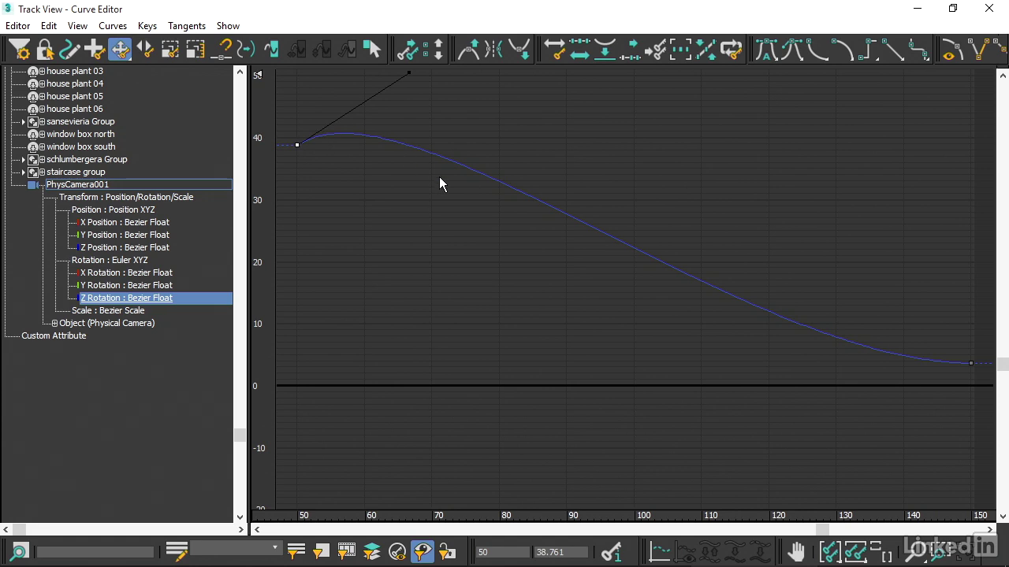
key("ctrl+z")
left_click_drag(523, 145, 742, 140)
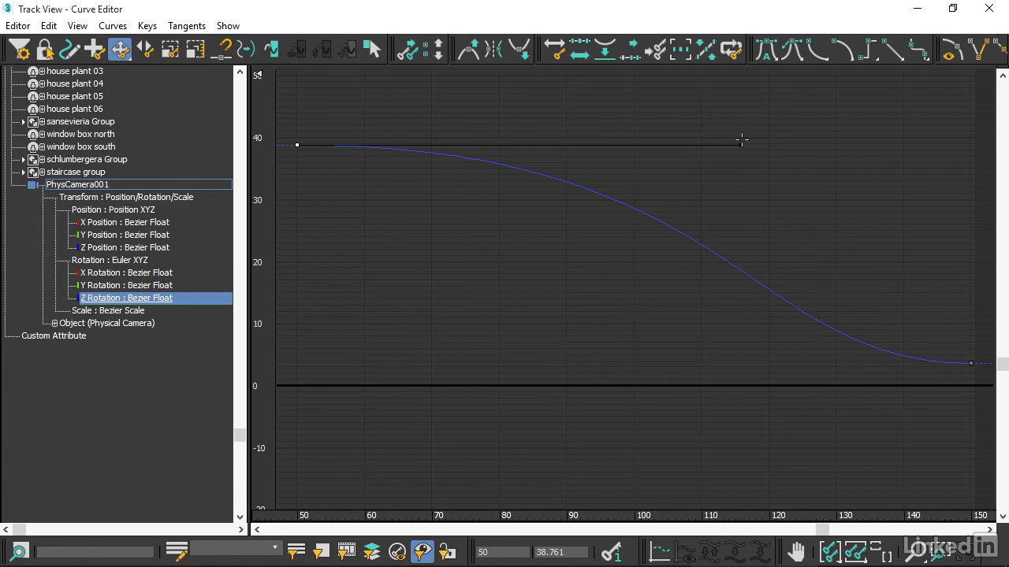
left_click_drag(741, 140, 636, 145)
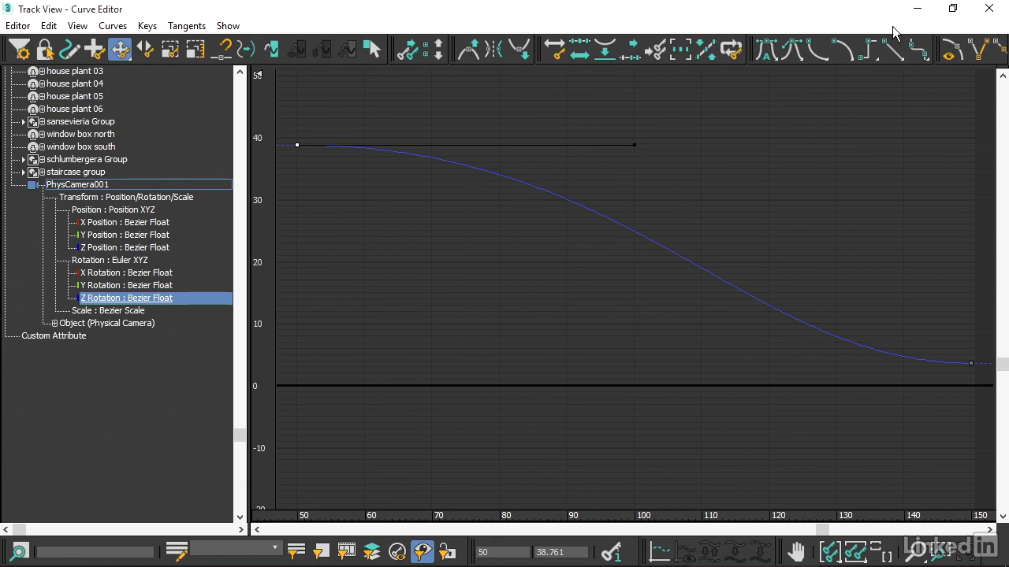
left_click(917, 9)
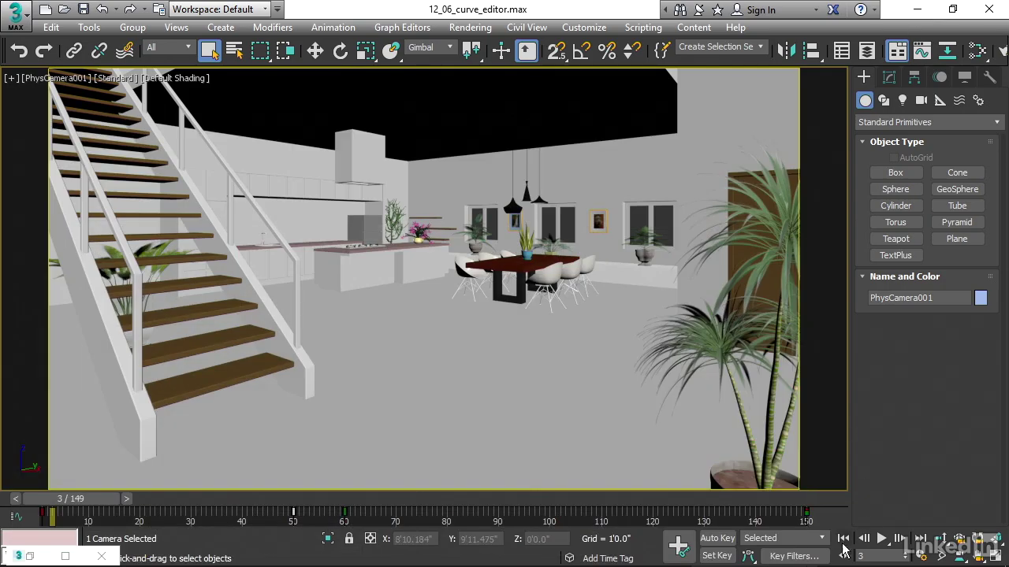
left_click(881, 539)
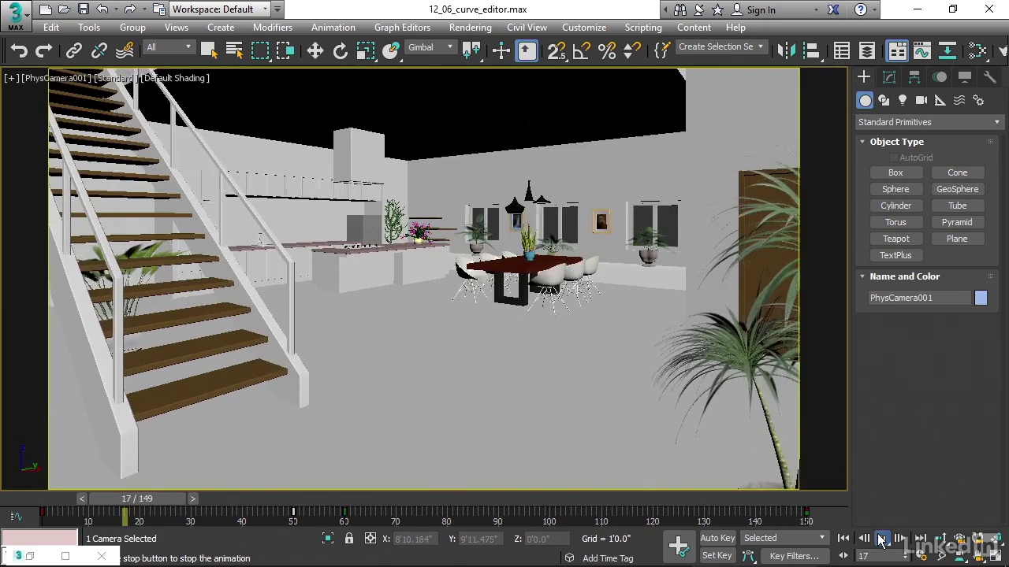
left_click(881, 539)
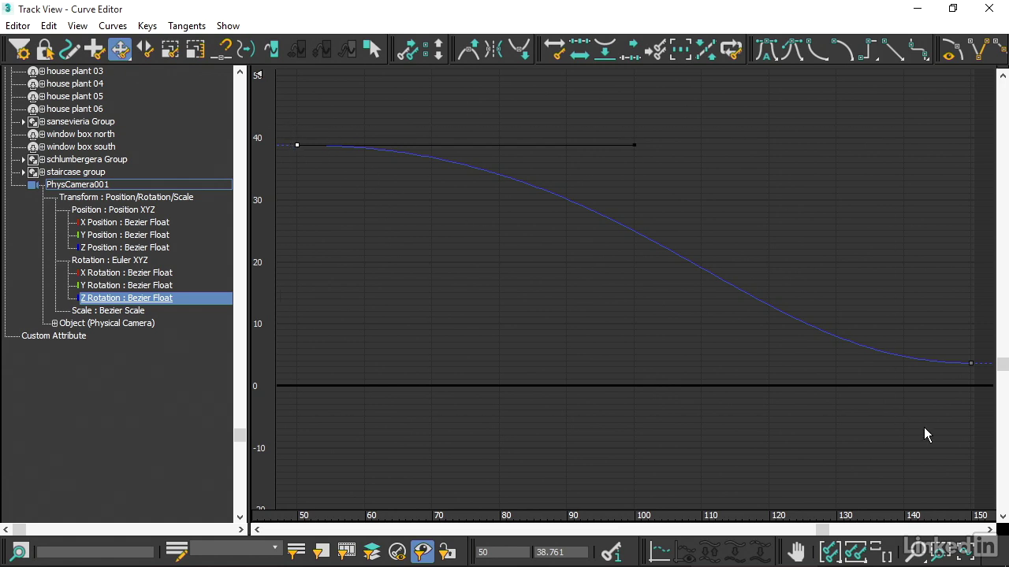
- Select both Z Rotation keys and set their tangents to Linear
left_click_drag(946, 437, 977, 450)
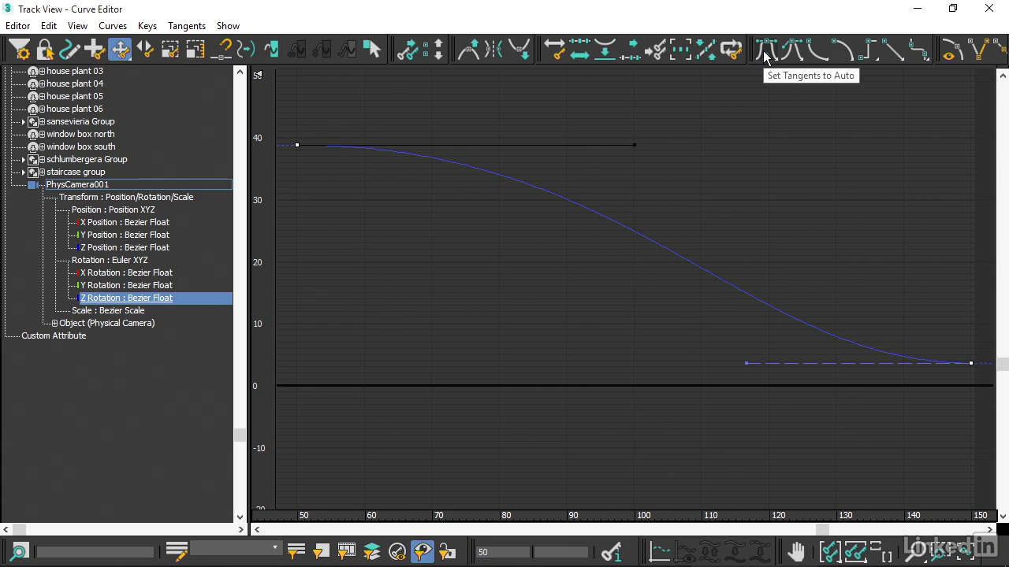
left_click(894, 52)
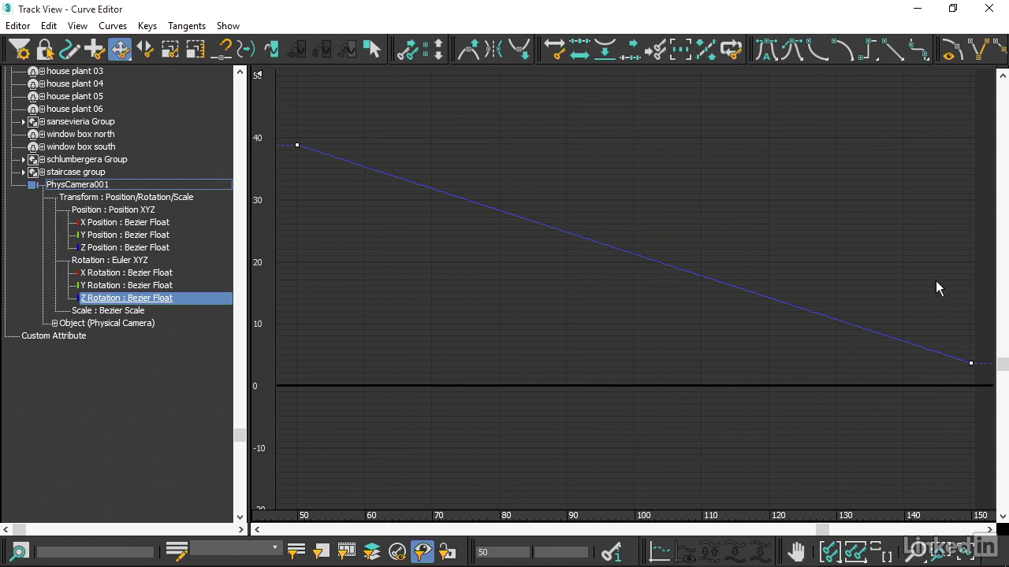
left_click(917, 10)
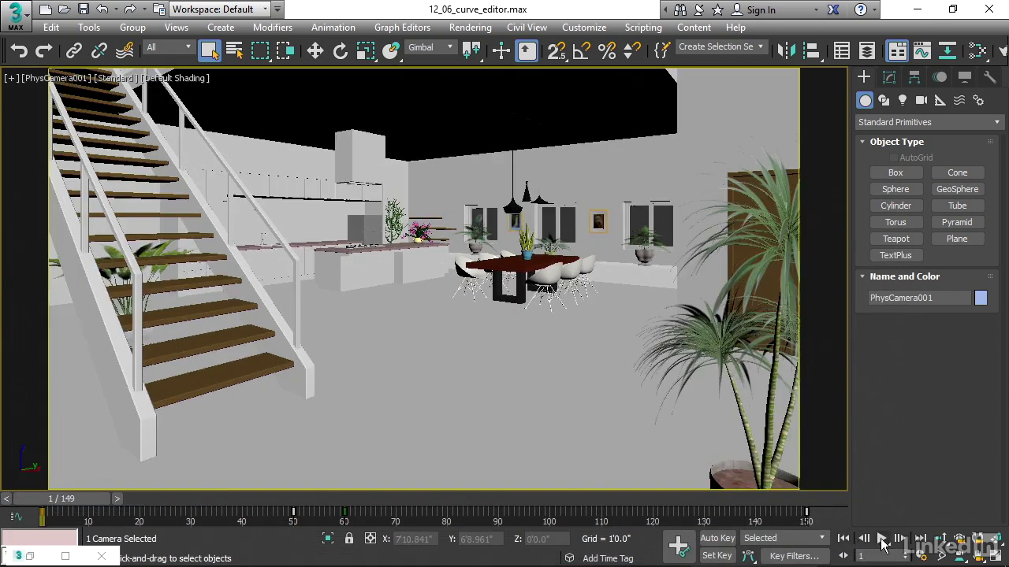
left_click(882, 538)
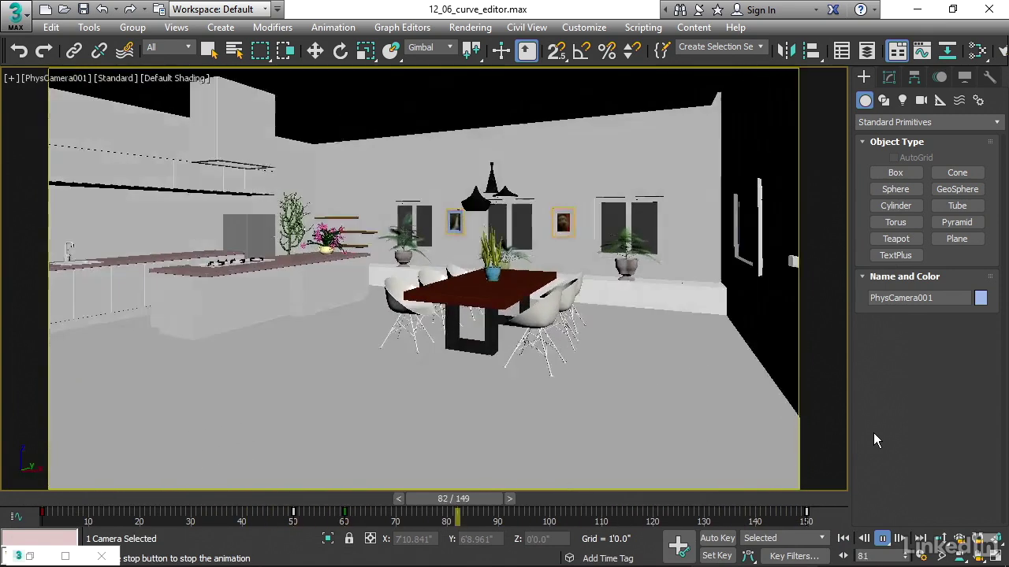
left_click(882, 539)
left_click_drag(759, 501, 59, 499)
- Give both keys Auto tangents and stretch the first key's flat tangent to about frame 115
left_click(30, 557)
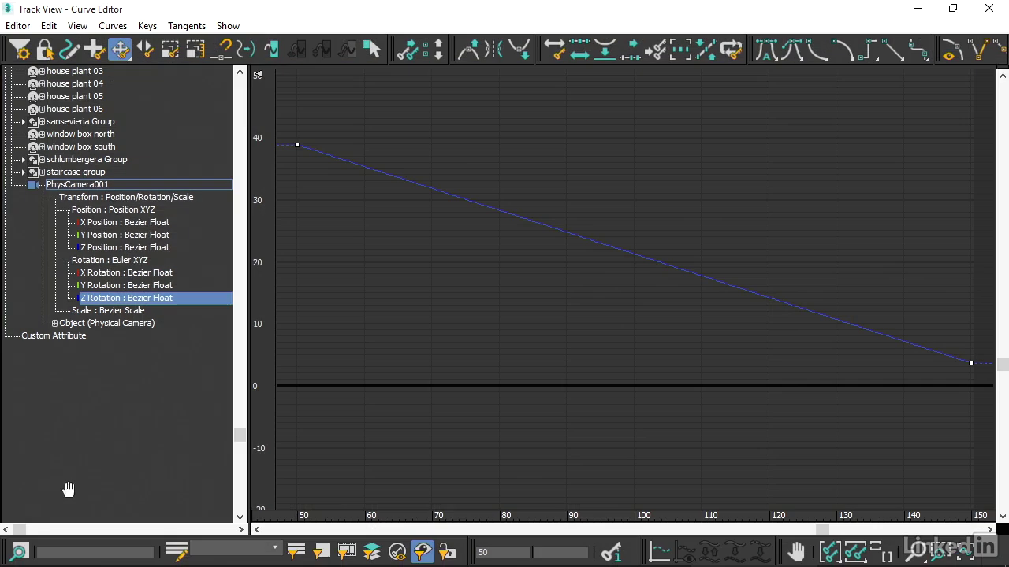
left_click_drag(284, 127, 963, 414)
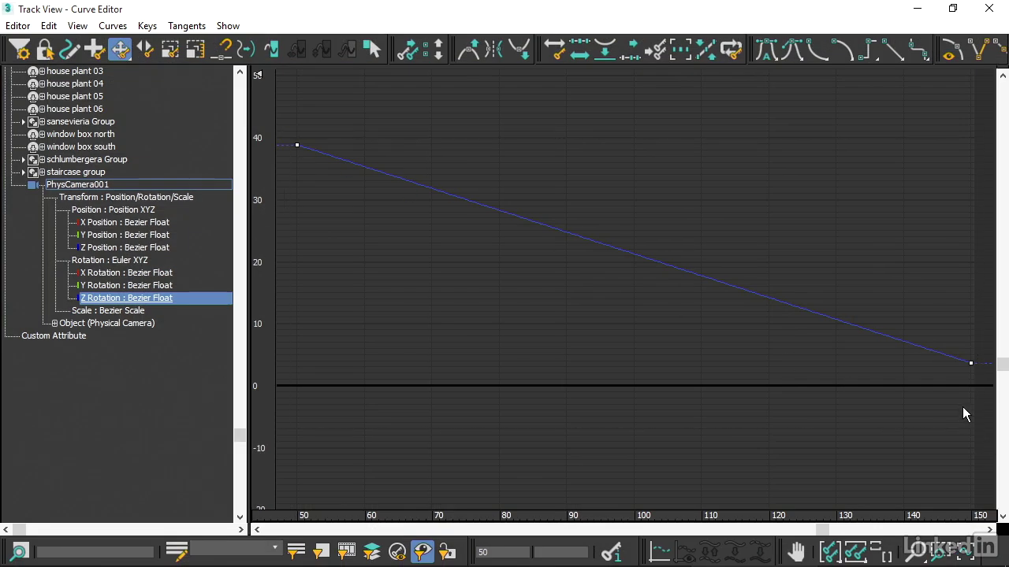
left_click(766, 51)
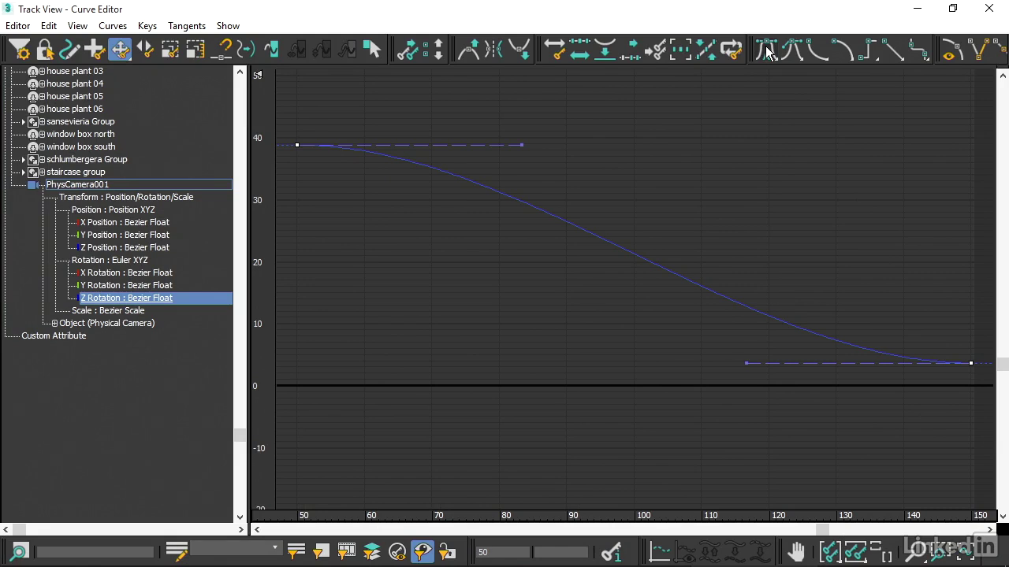
left_click_drag(523, 145, 743, 142)
- Hide the Curve Editor and play PhysCamera001's animation to preview the eased pan
left_click(916, 9)
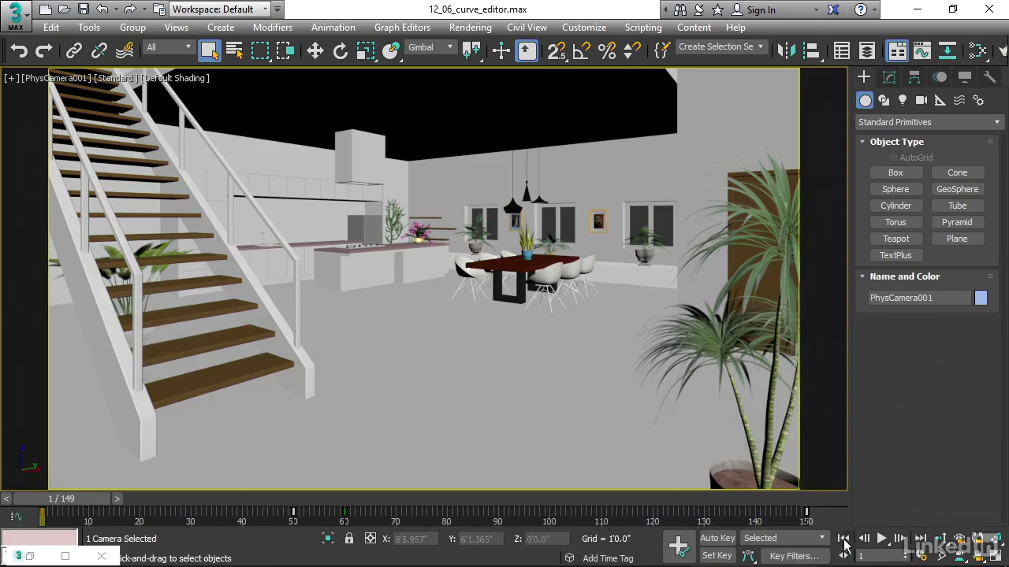
left_click(881, 538)
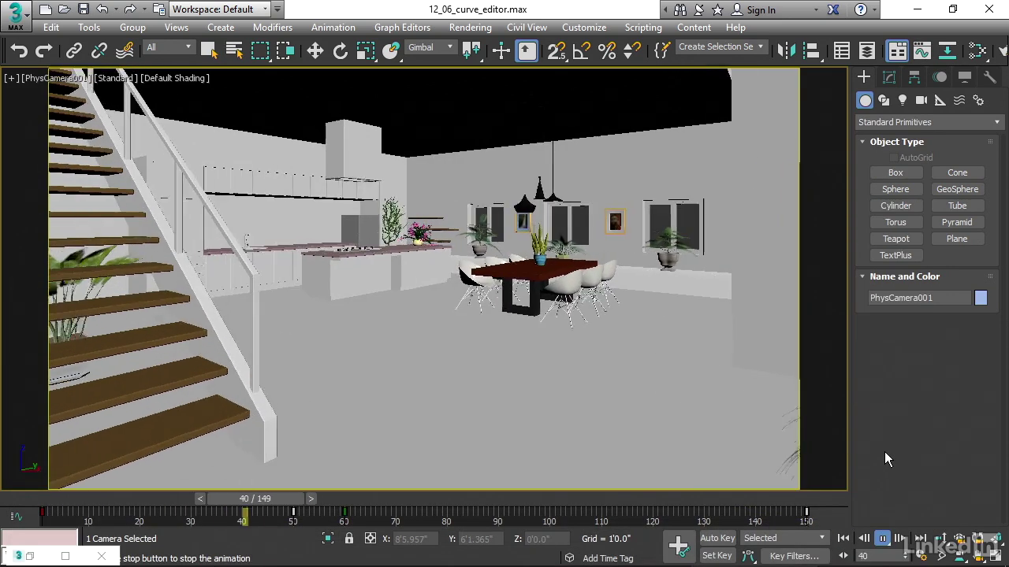